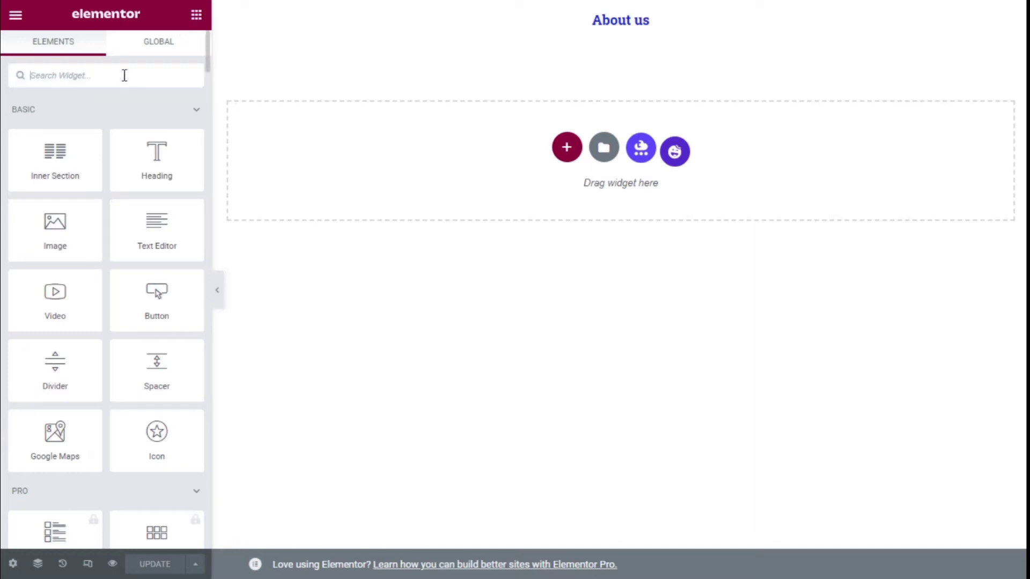
type("t")
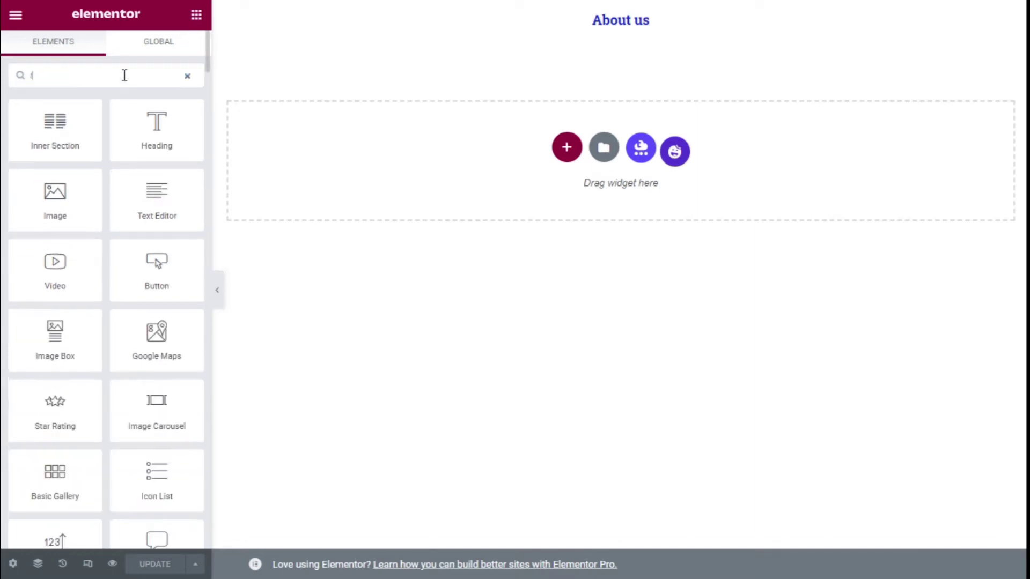
type("ext")
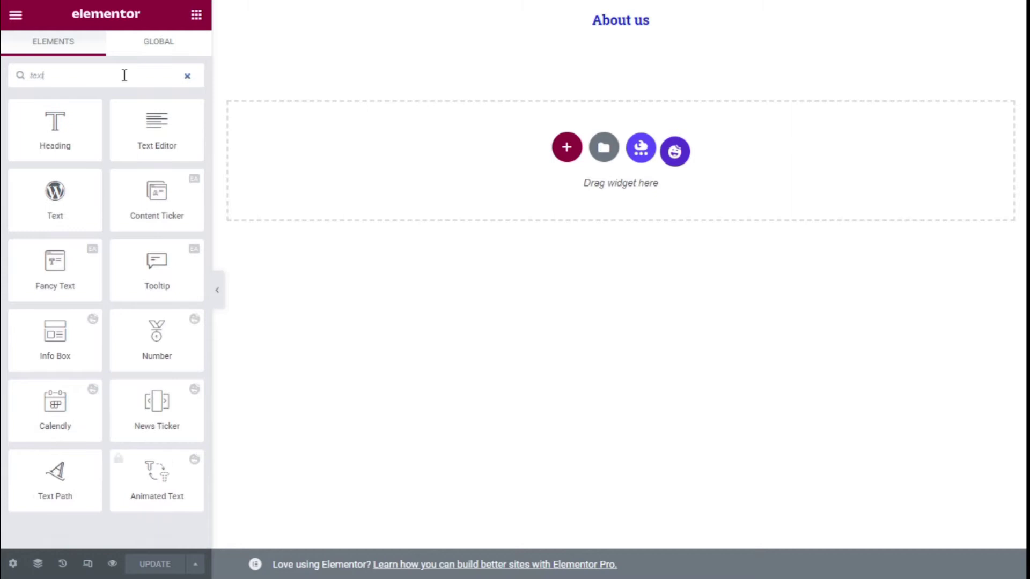
type(" pl")
- Find the Text Path widget and drop it at the top of the About us page
key("BackSpace")
type("ath")
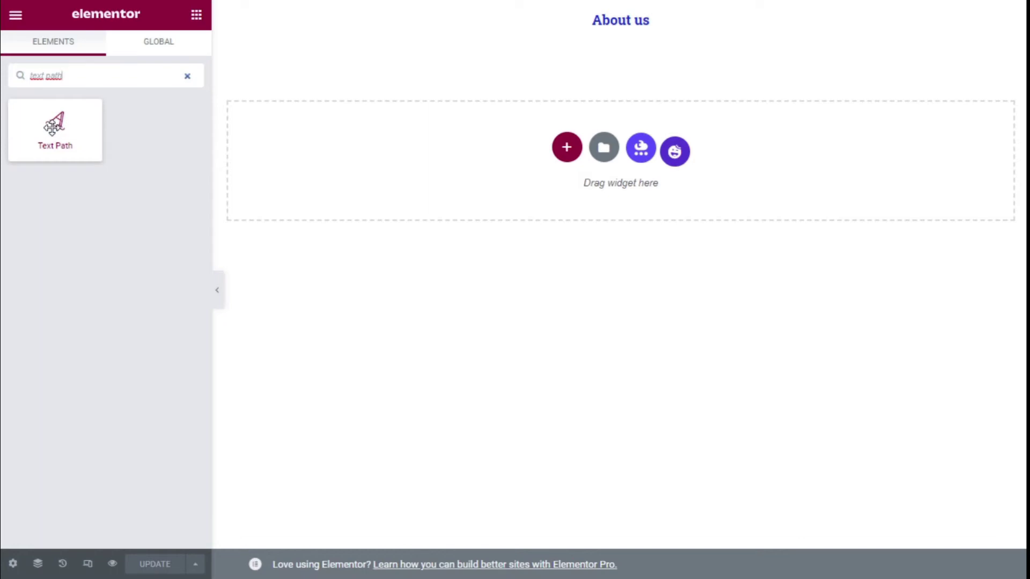
left_click_drag(53, 125, 571, 165)
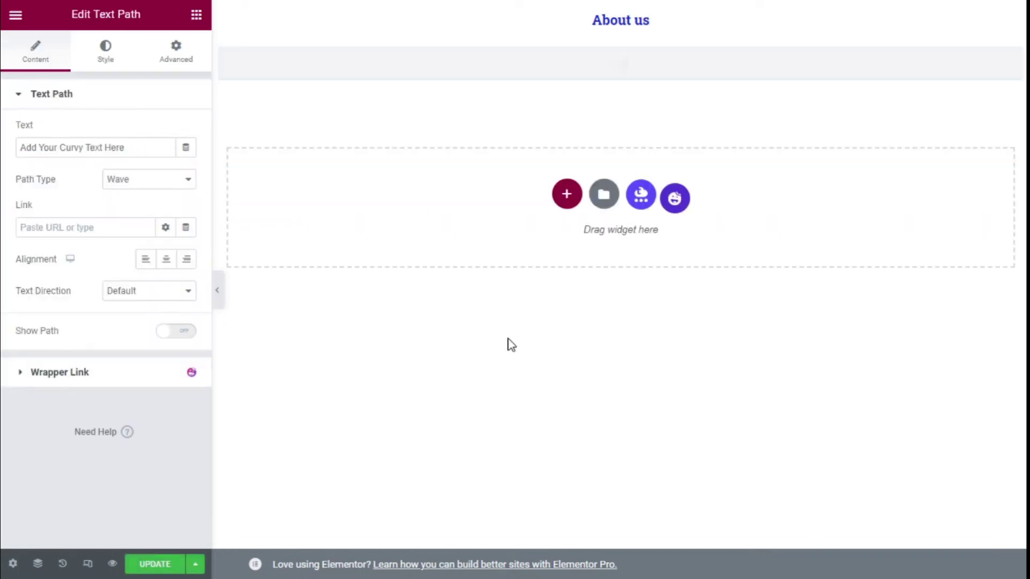
mouse_move(620, 83)
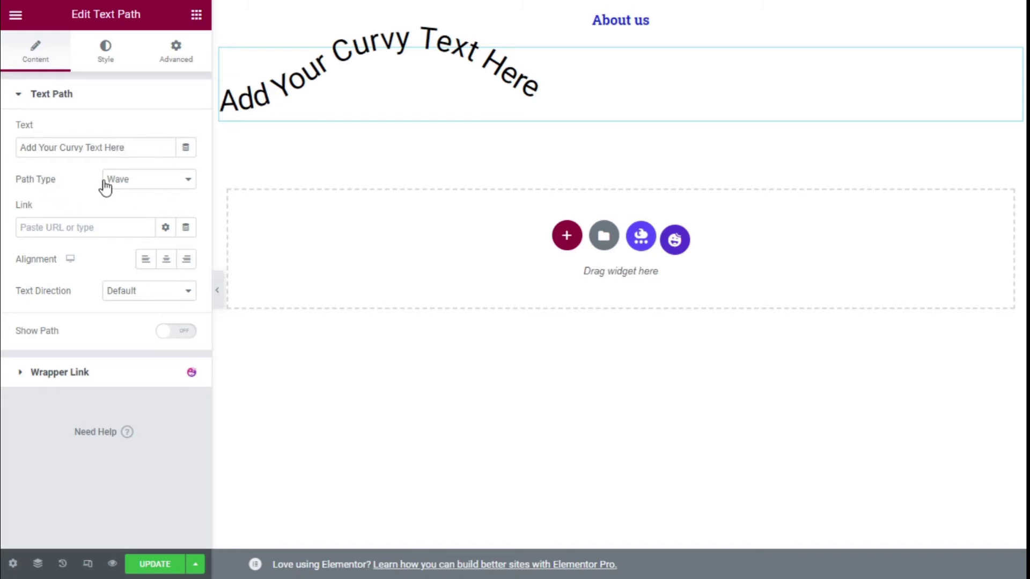
left_click(143, 180)
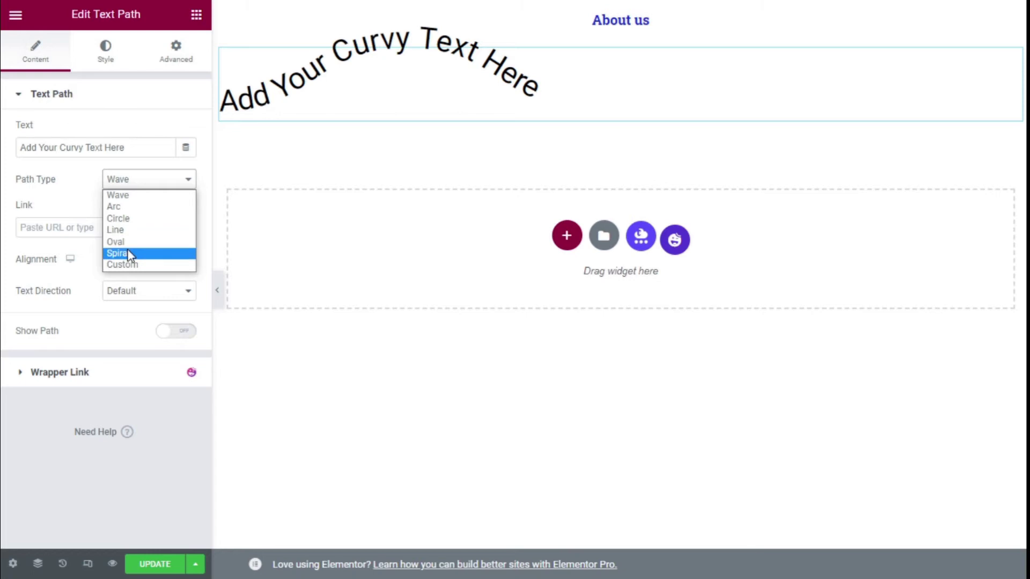
- Set Path Type to Circle after trying Oval, and center-align the curved text
left_click(119, 218)
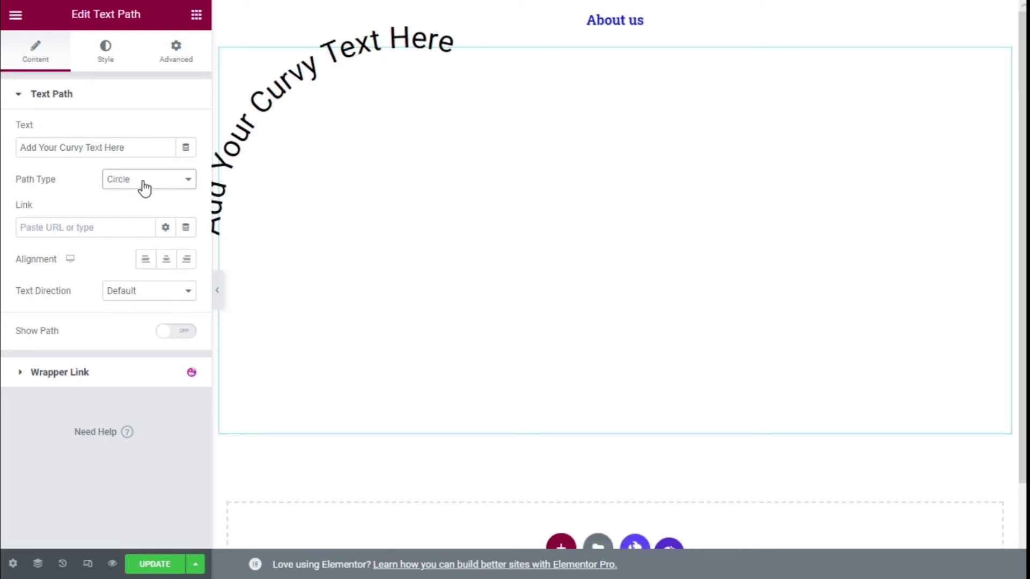
left_click(141, 180)
left_click(121, 230)
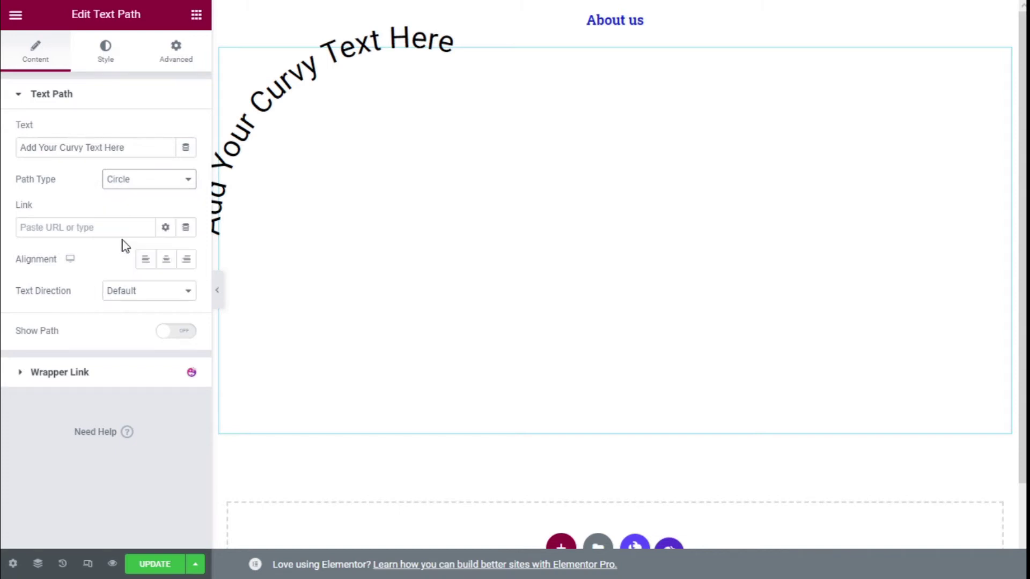
left_click(134, 185)
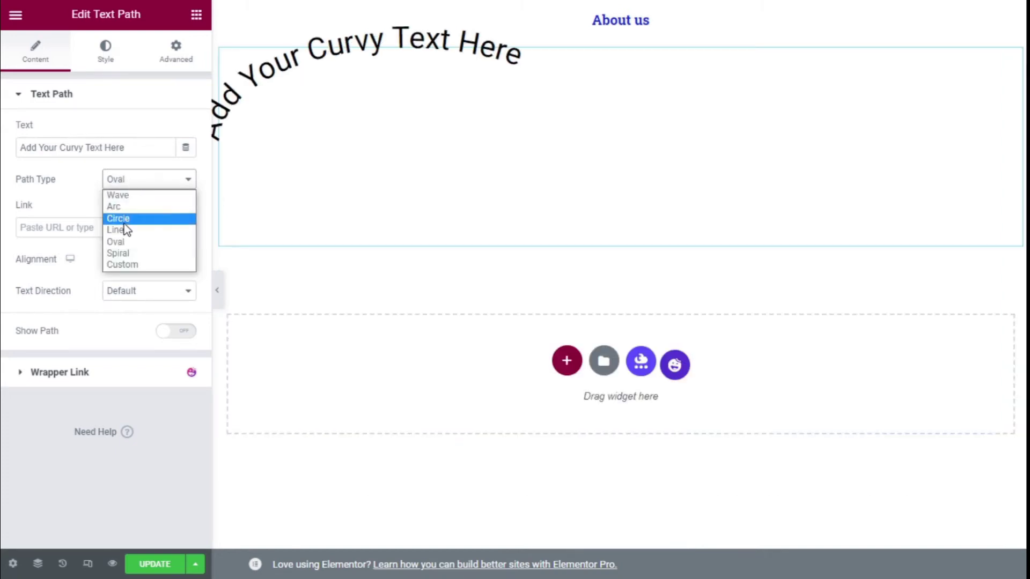
left_click(122, 219)
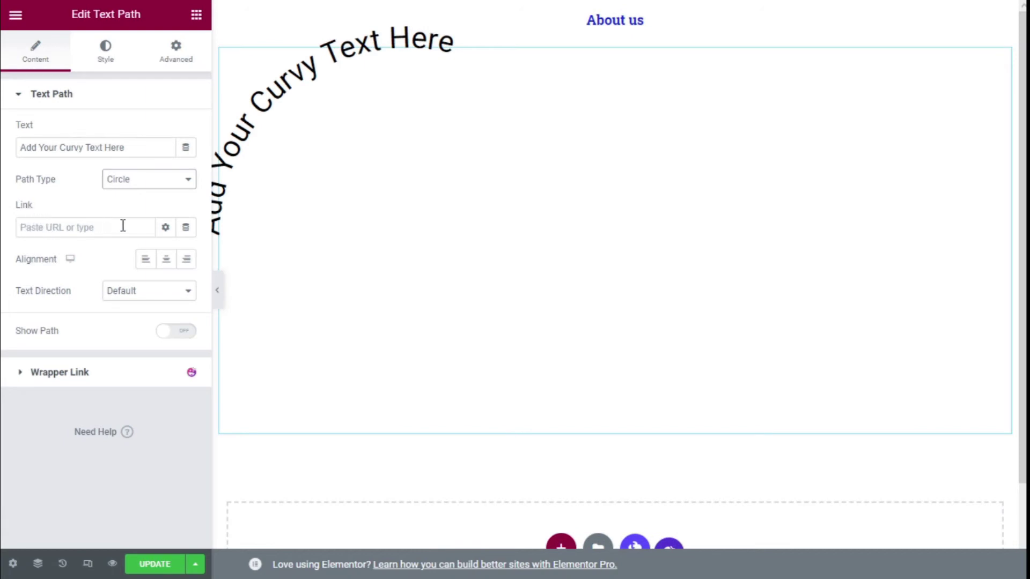
left_click(165, 260)
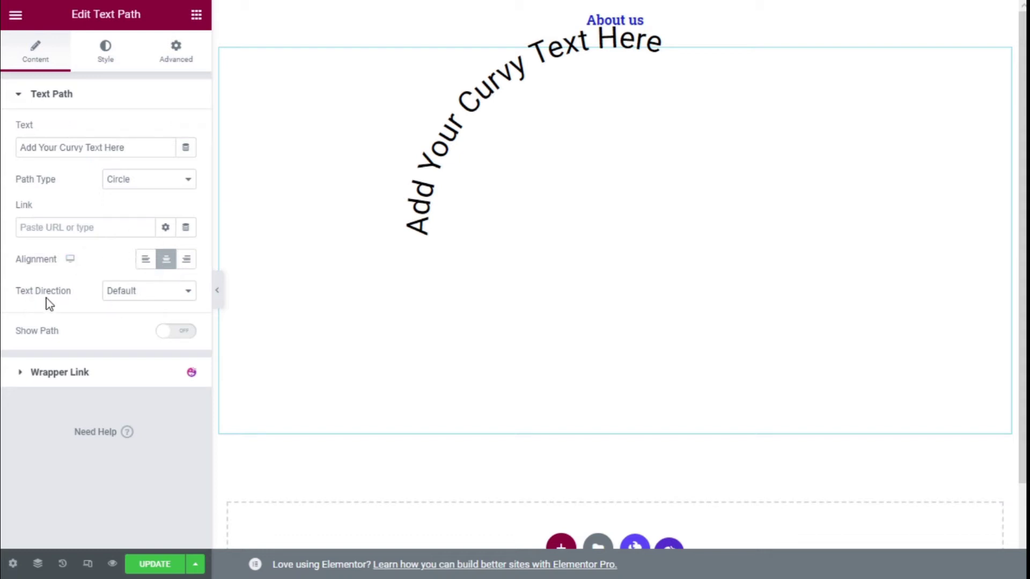
left_click(124, 297)
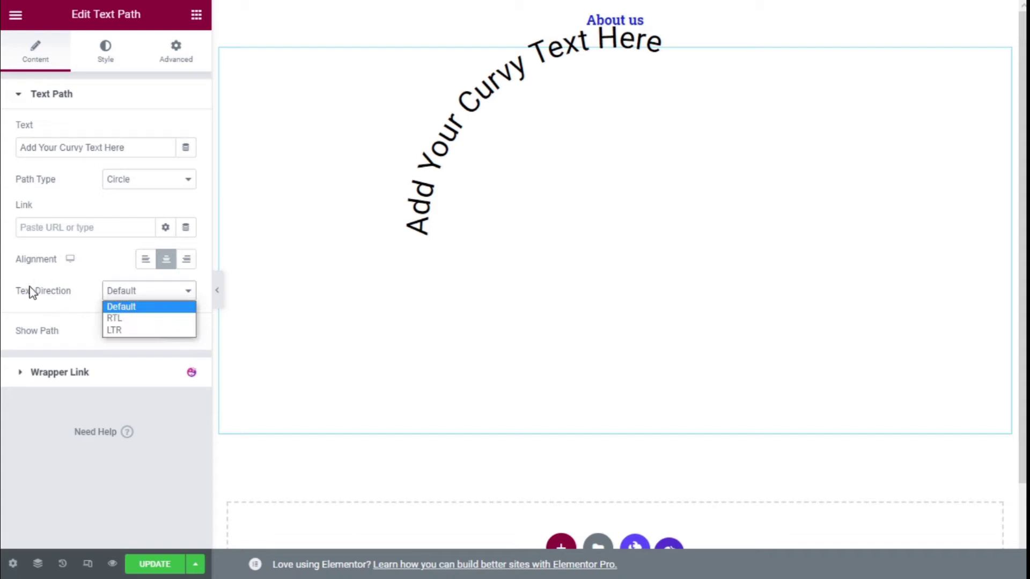
- Try LTR and RTL text directions, then leave Text Direction at Default
left_click(122, 331)
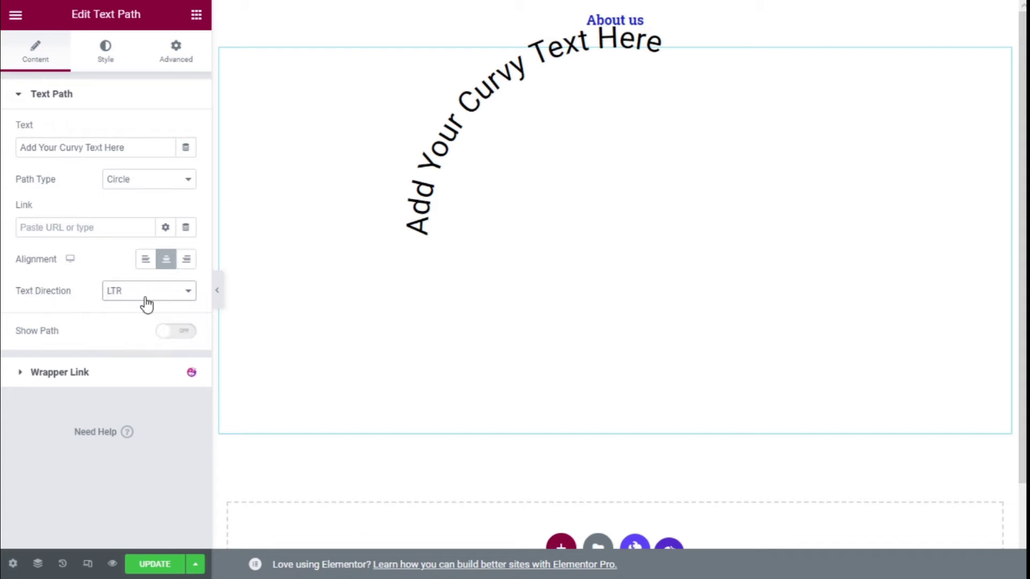
left_click(148, 292)
left_click(129, 318)
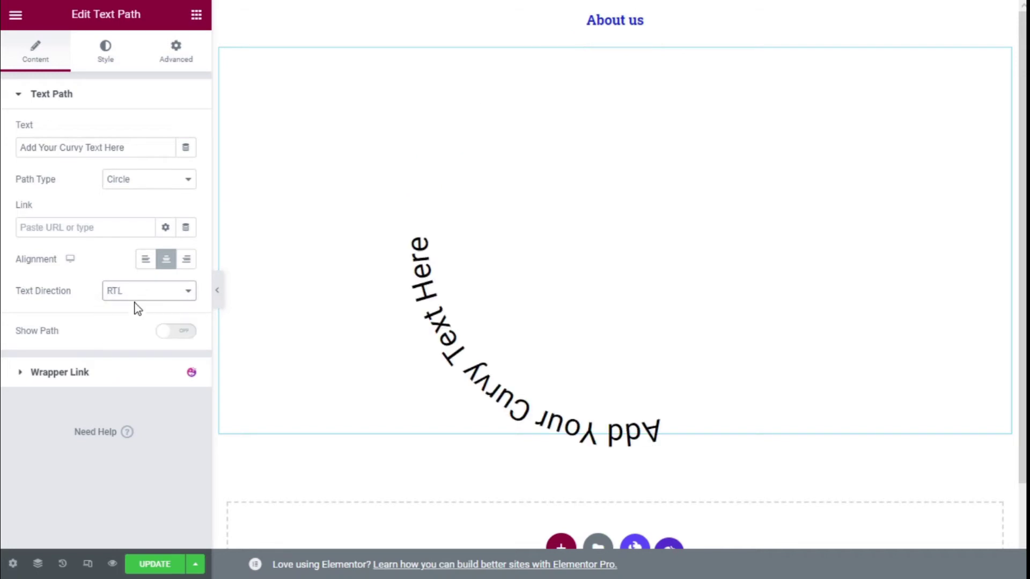
left_click(148, 291)
left_click(129, 306)
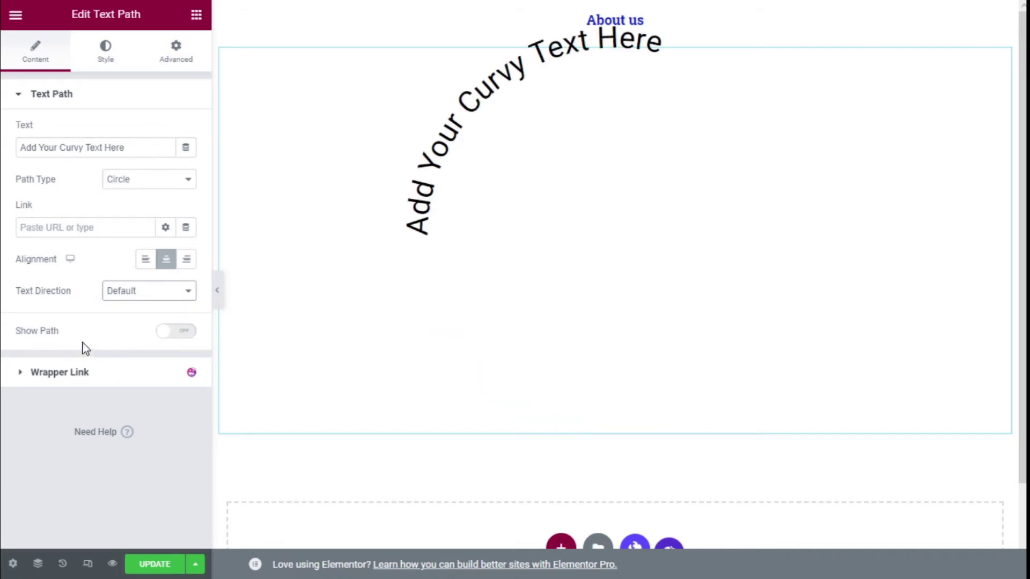
- Turn on Show Path and switch the path type to Arc
left_click(171, 333)
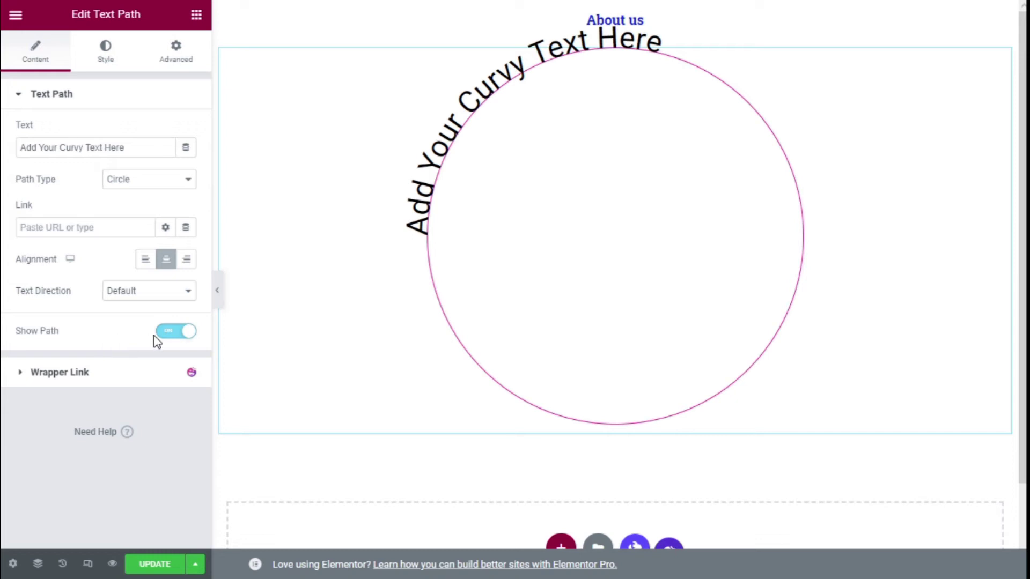
left_click(147, 179)
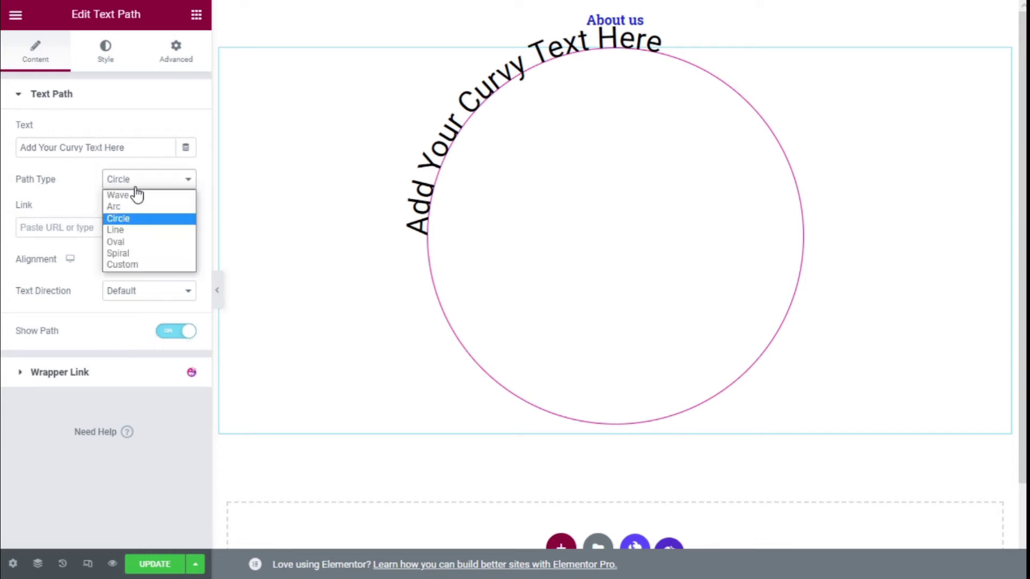
left_click(132, 203)
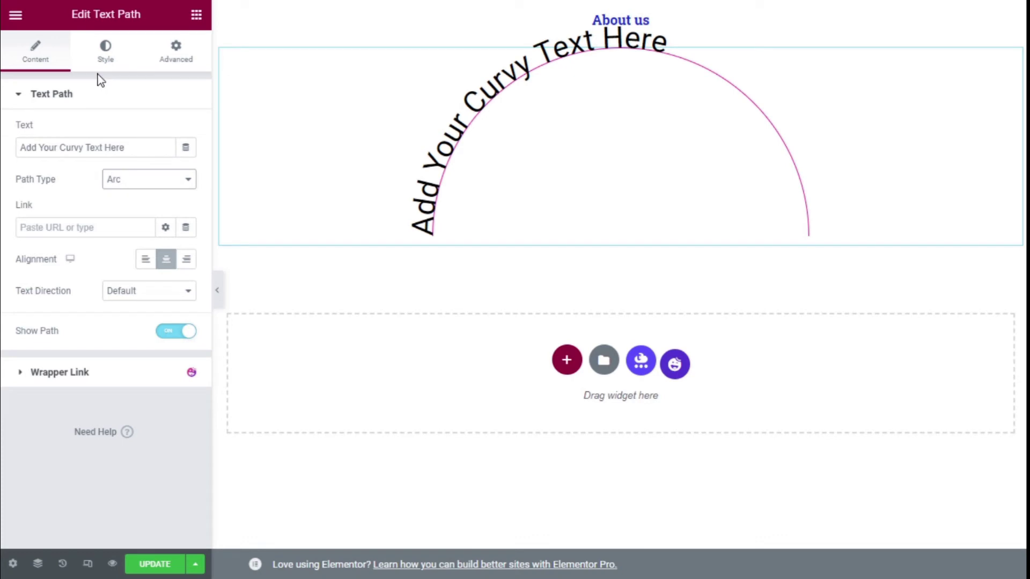
left_click(105, 50)
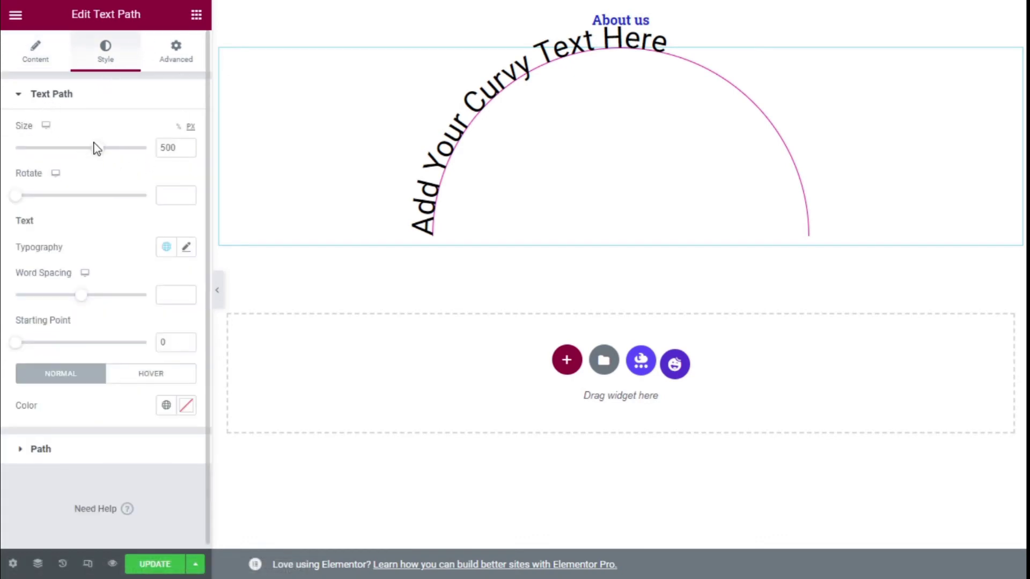
- Set the text path Size to 400 px, keep Rotate at 0, and bring up Typography
left_click_drag(96, 148, 87, 155)
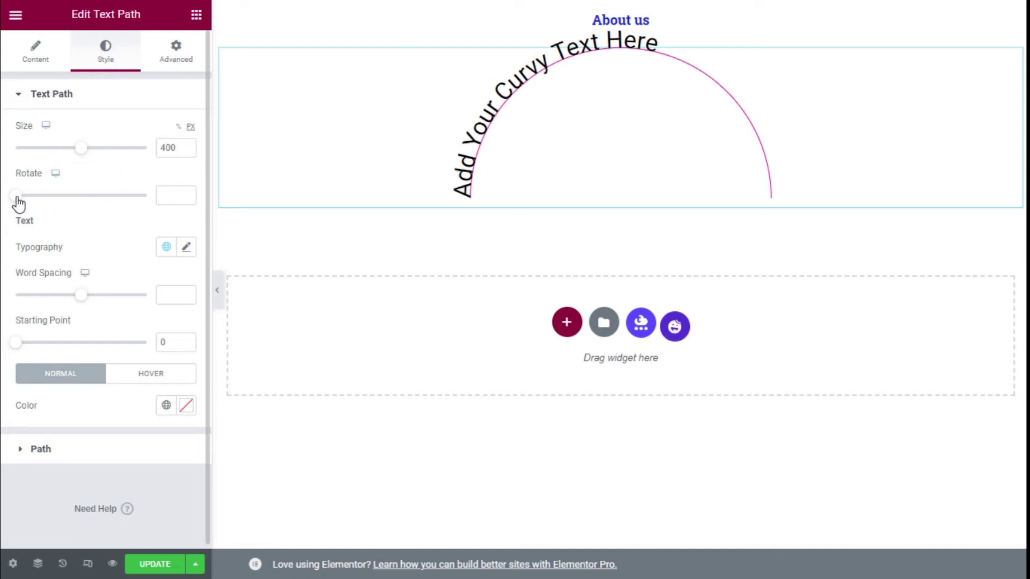
mouse_move(19, 196)
left_mouse_down()
mouse_move(32, 197)
mouse_move(18, 196)
left_mouse_up()
left_click(184, 250)
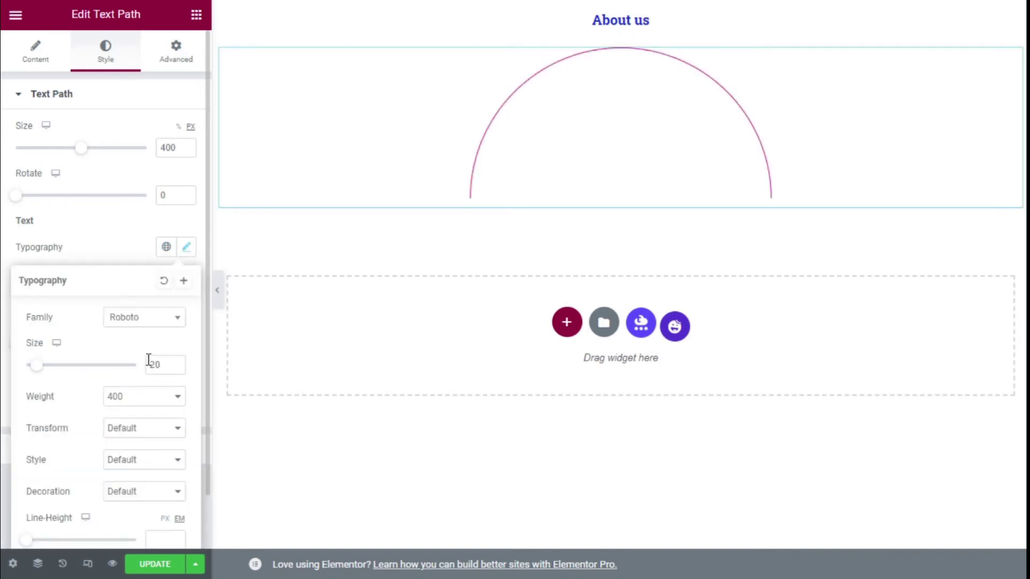
scroll(129, 414, "down", 1)
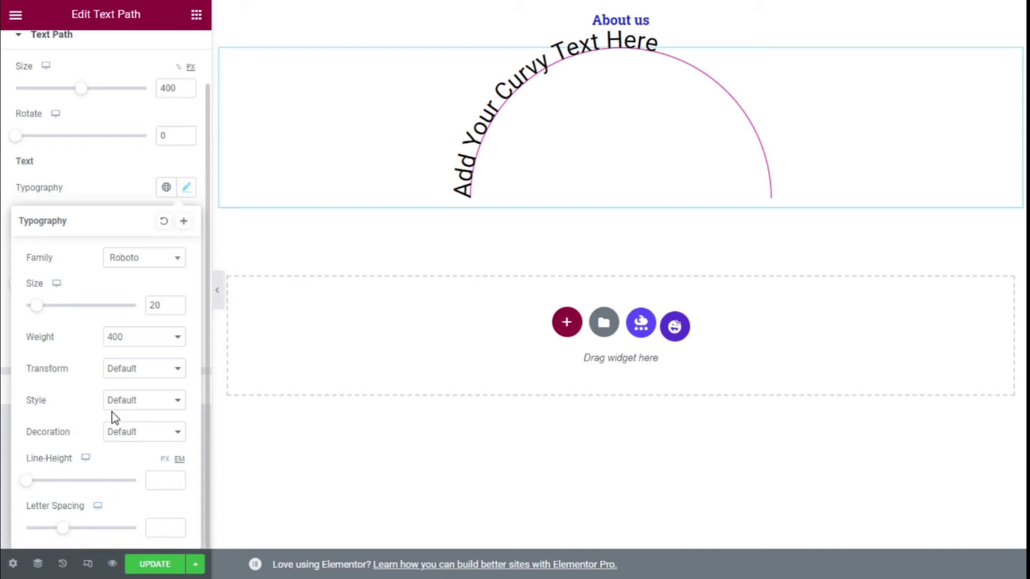
- Set the curved text's font weight to 600 and close the Typography popup
left_click(145, 338)
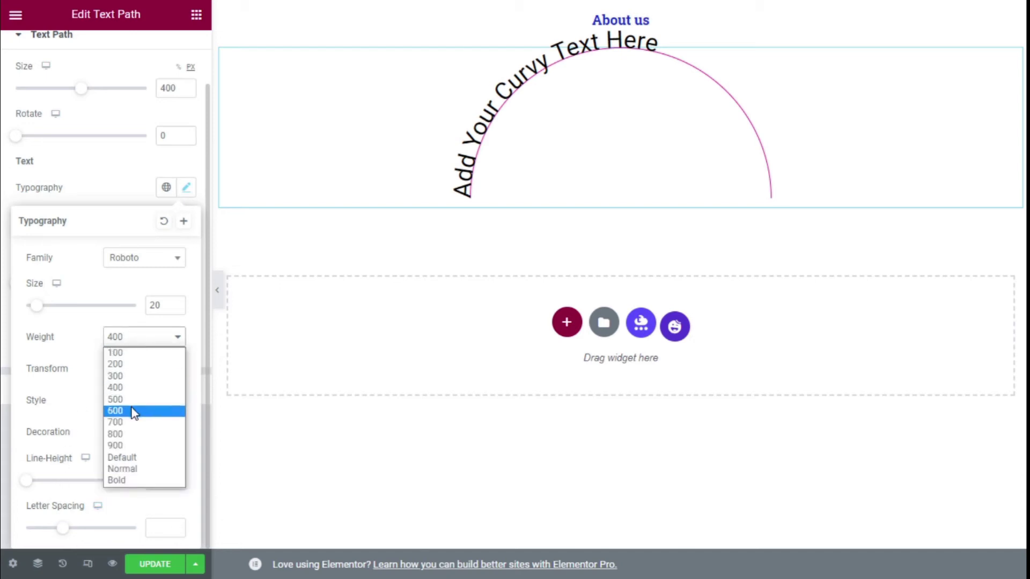
left_click(131, 414)
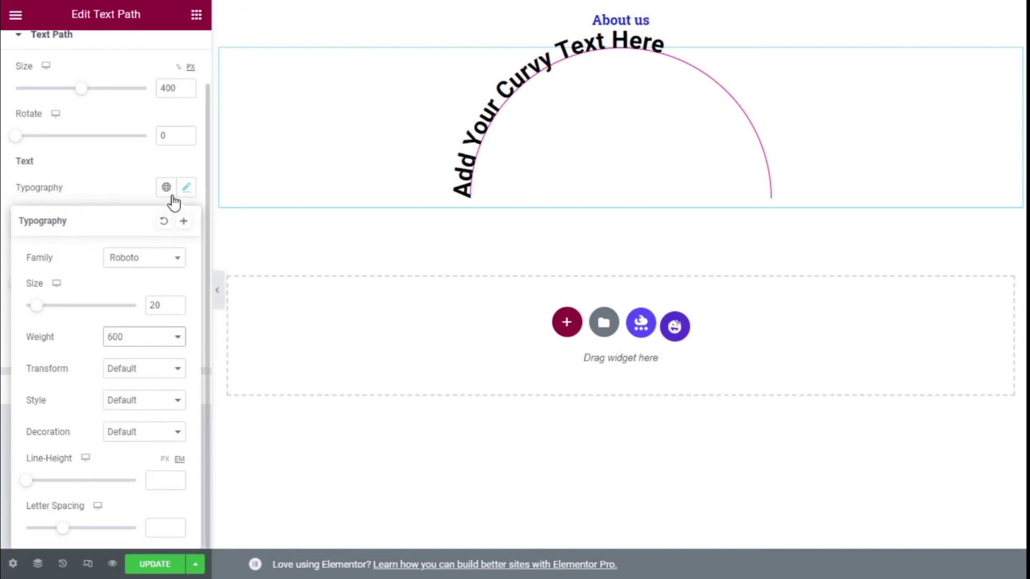
left_click(138, 192)
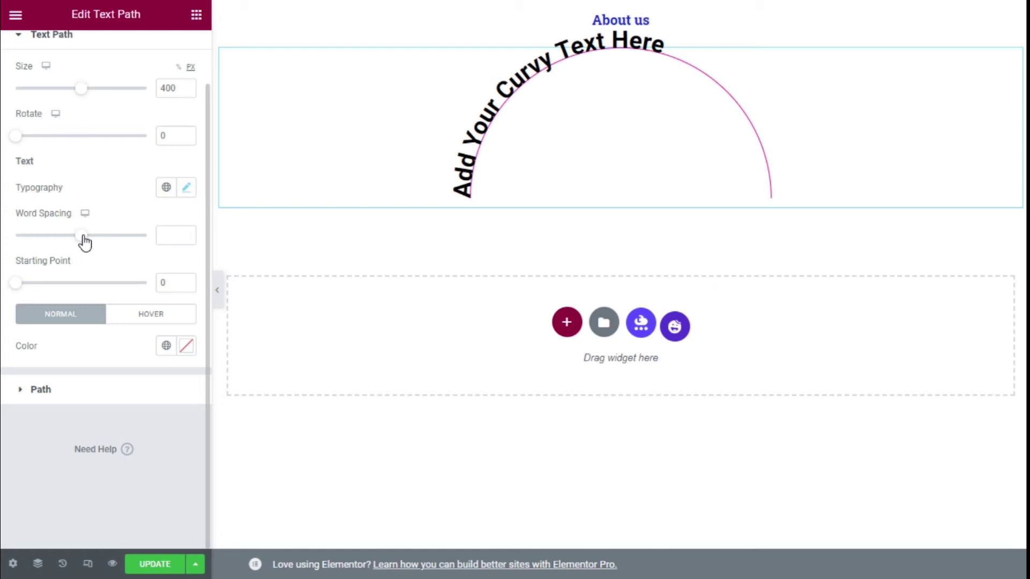
- Set the curved text's word spacing to 8
left_click_drag(85, 239, 95, 239)
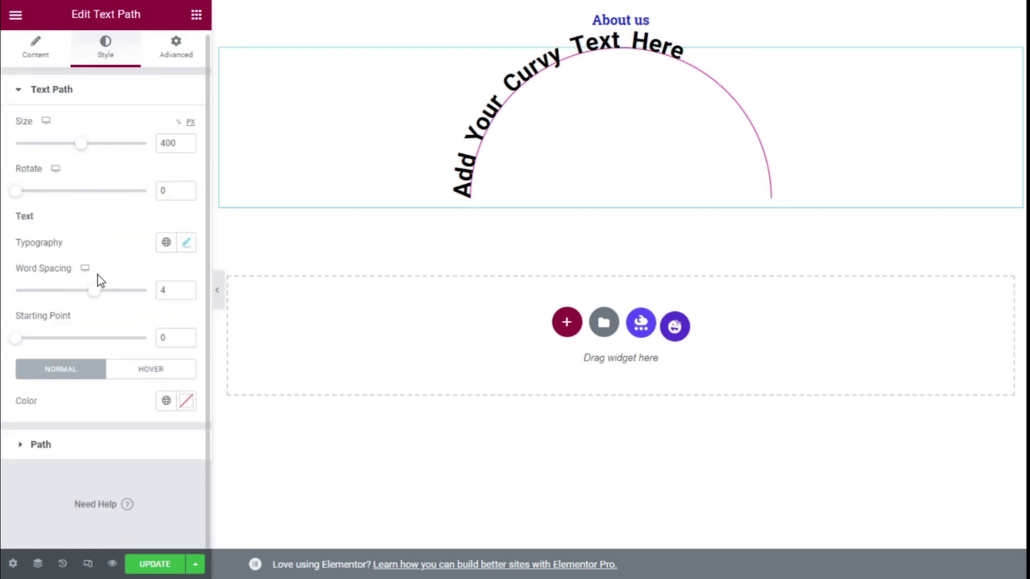
left_click_drag(93, 291, 113, 292)
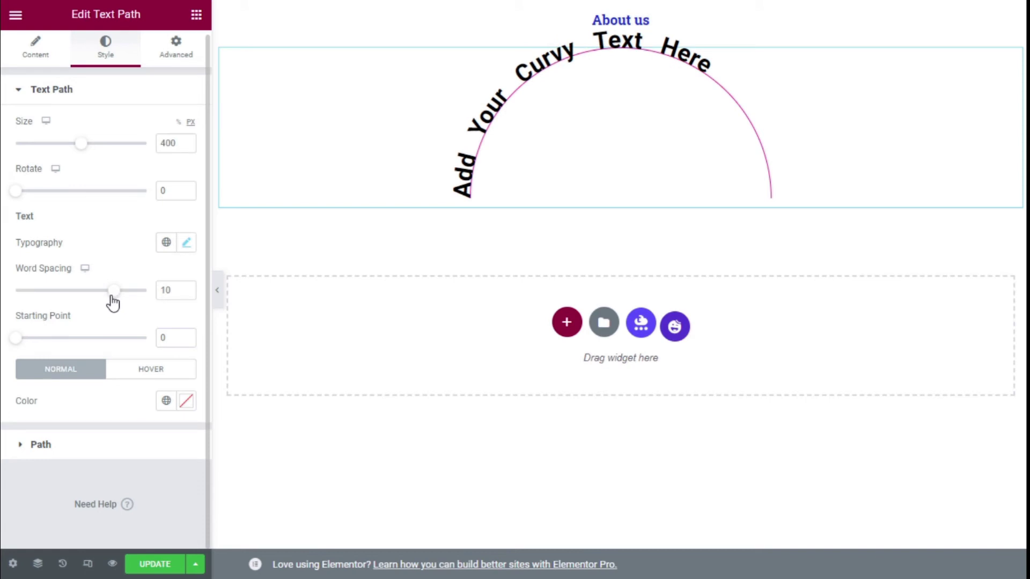
left_click_drag(113, 291, 107, 291)
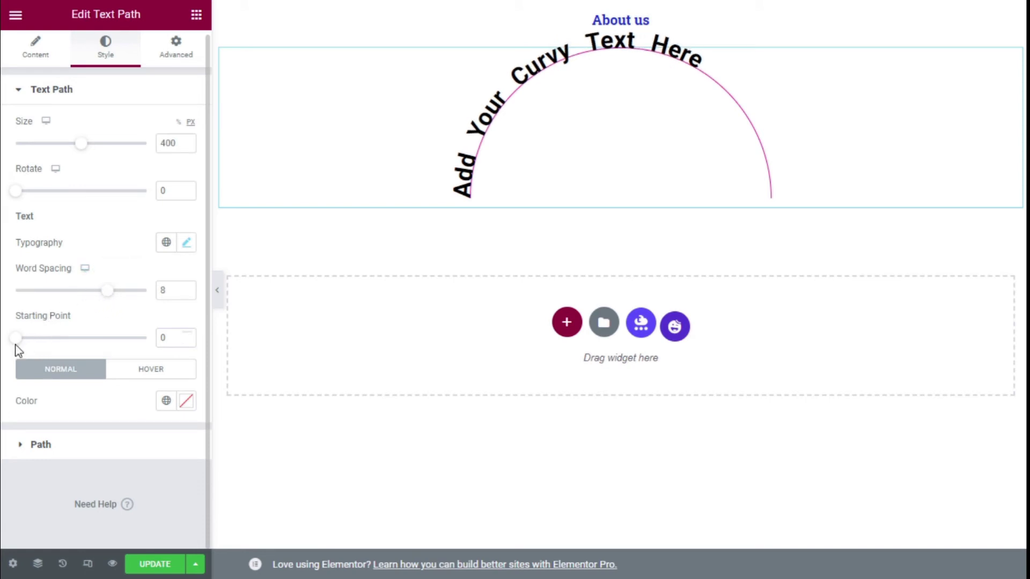
- Set the Starting Point to 17, checking the Hover and Normal colour states
left_click_drag(17, 339, 43, 339)
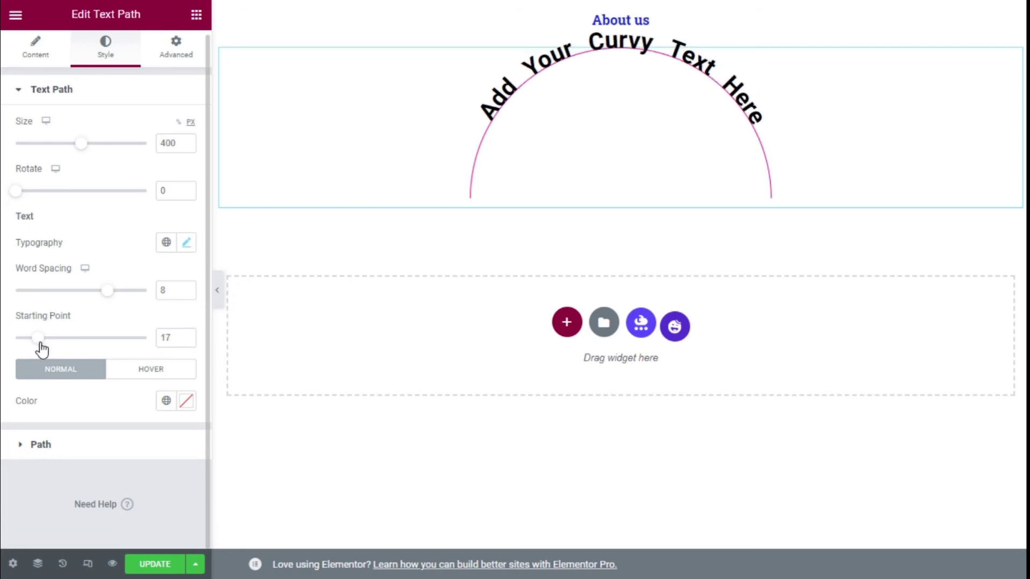
left_click_drag(42, 340, 42, 340)
left_click(151, 368)
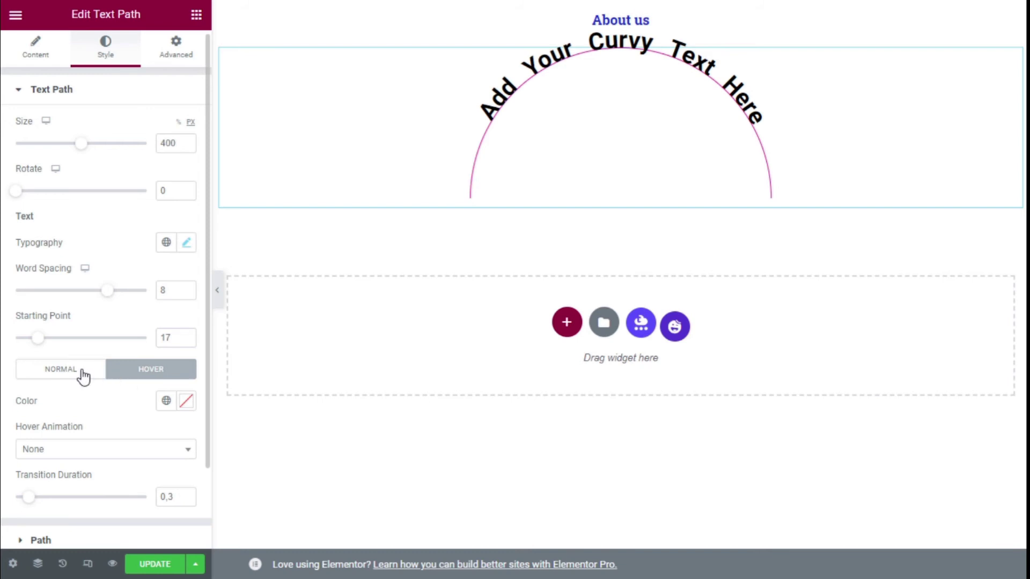
scroll(86, 375, "down", 2)
left_click(88, 308)
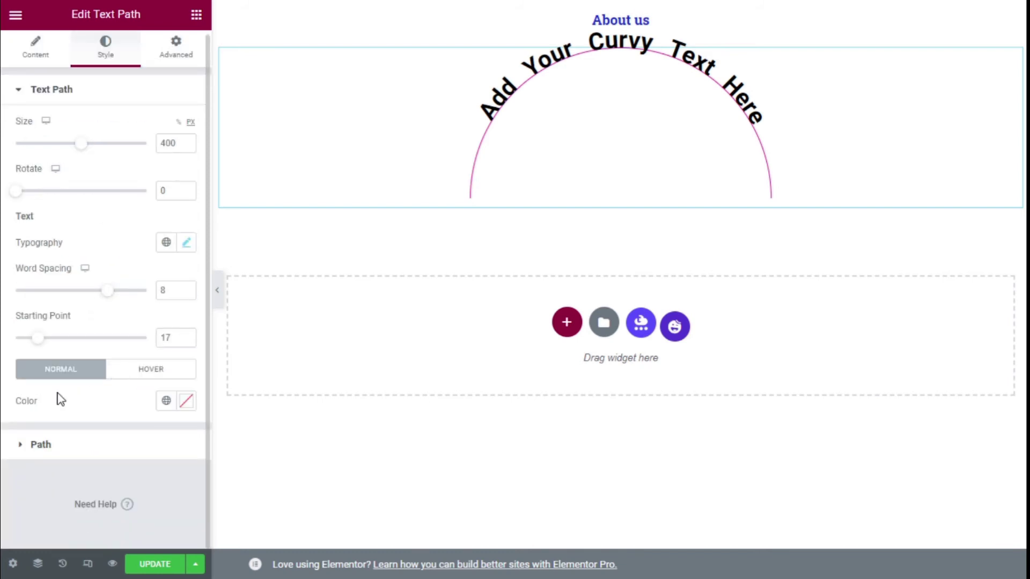
- Set the normal-state text colour to a dark blue shade
left_click(186, 401)
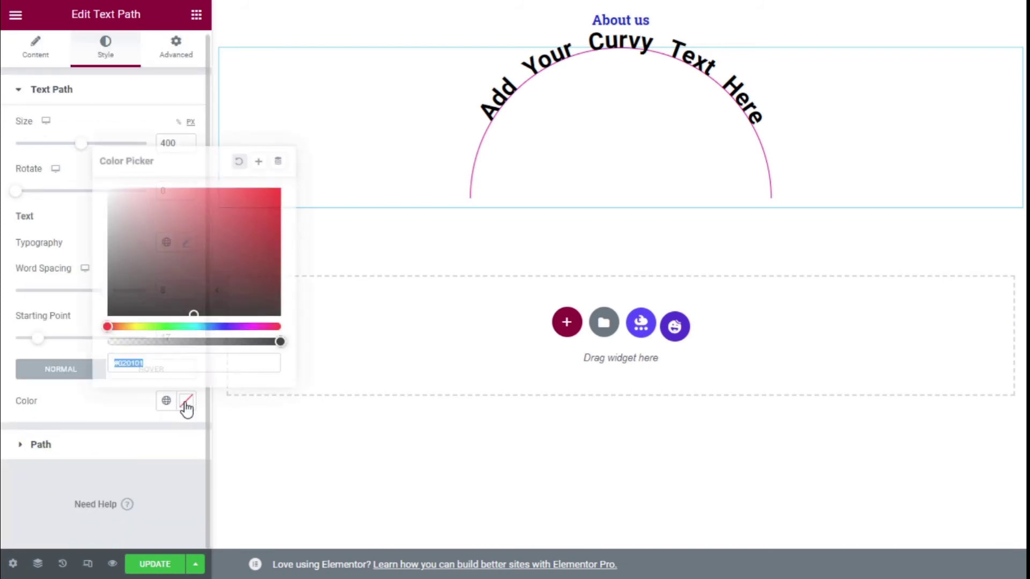
left_click(221, 326)
left_click_drag(175, 310, 262, 228)
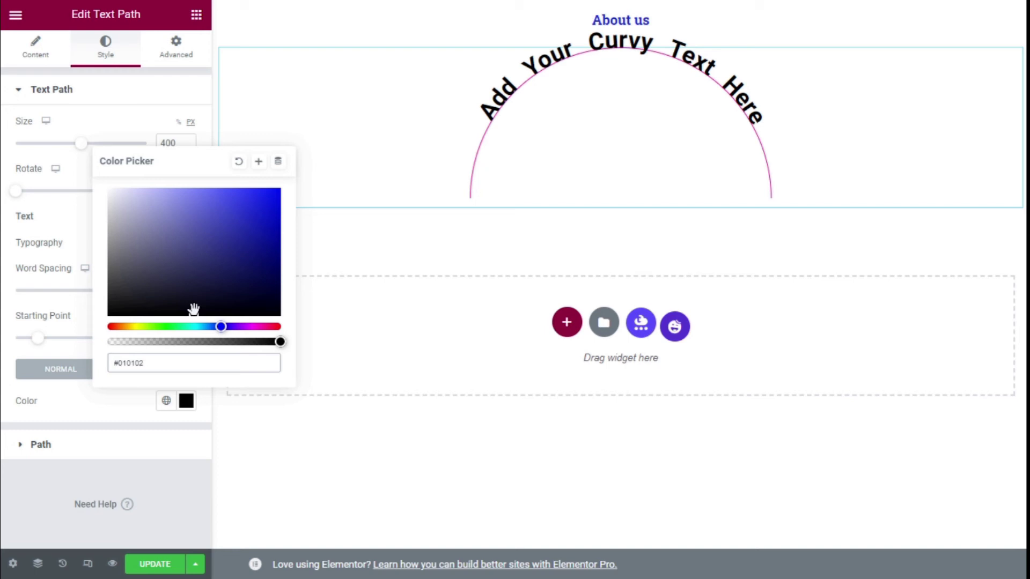
left_click(78, 394)
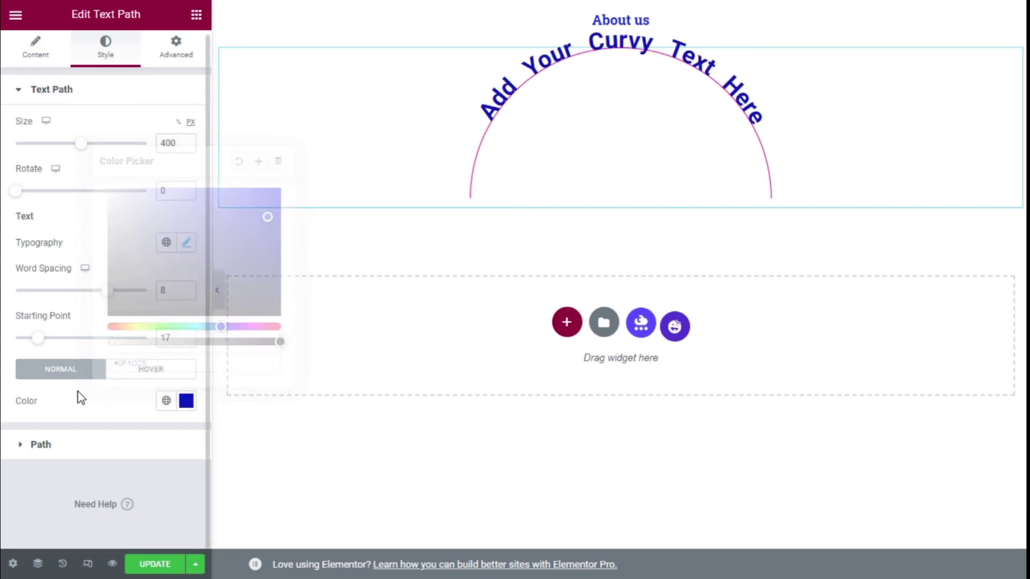
left_click(149, 369)
scroll(149, 354, "down", 2)
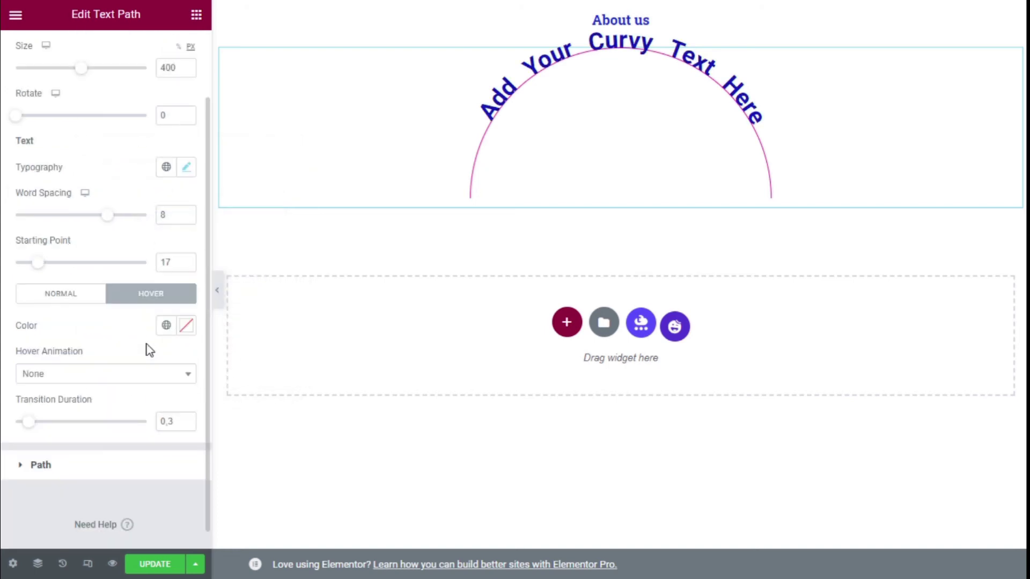
- Set the hover-state text colour to red (#D91717)
left_click(185, 326)
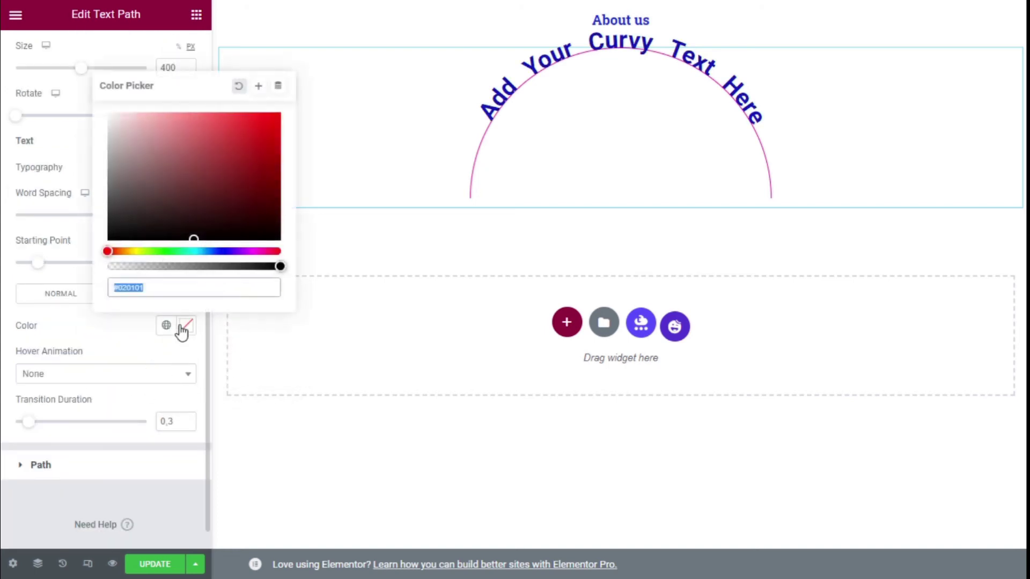
left_click(261, 128)
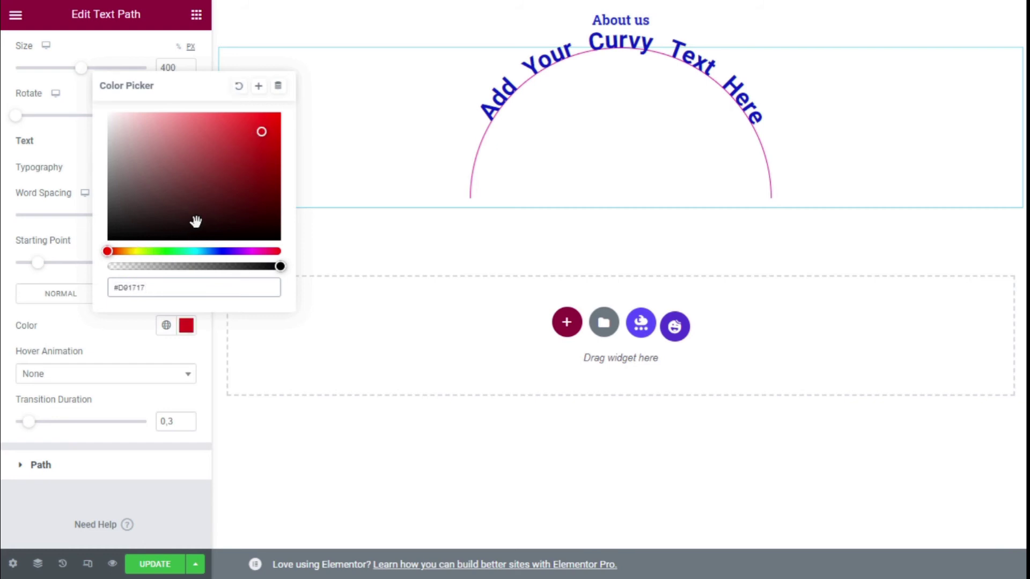
mouse_move(305, 207)
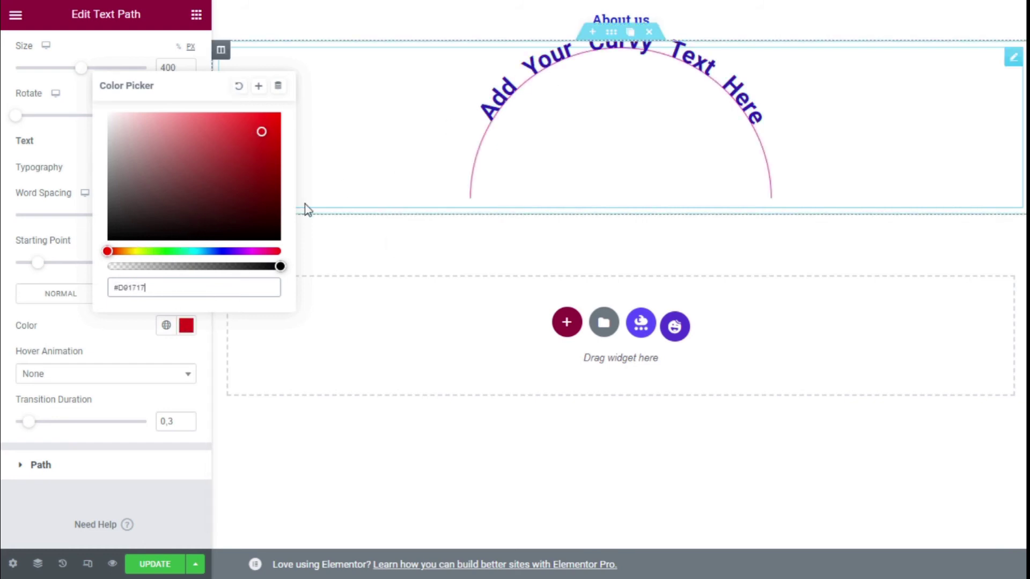
left_click(128, 328)
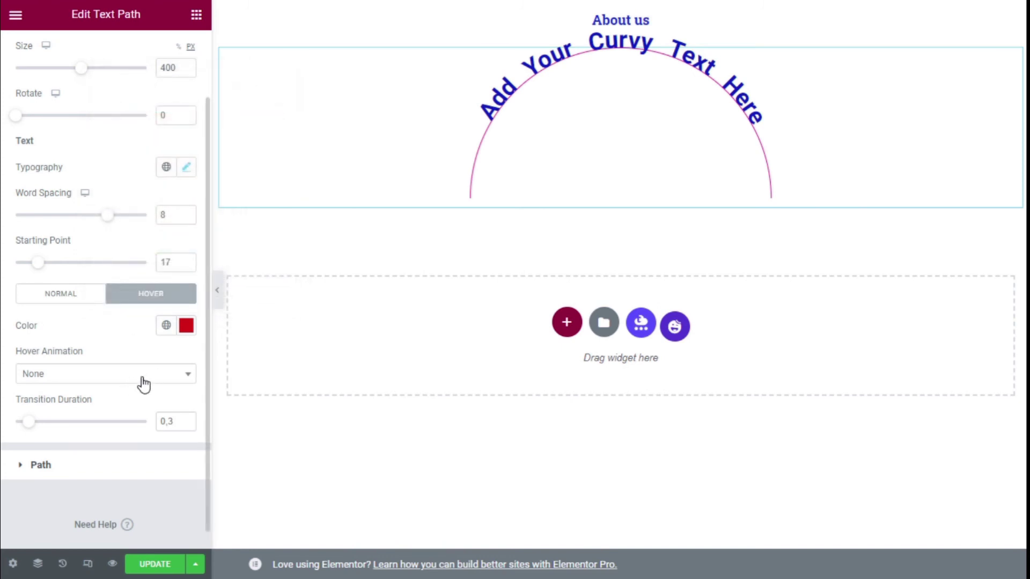
scroll(143, 384, "down", 1)
- Apply the Wobble Skew hover animation with a transition duration of 1
left_click(68, 354)
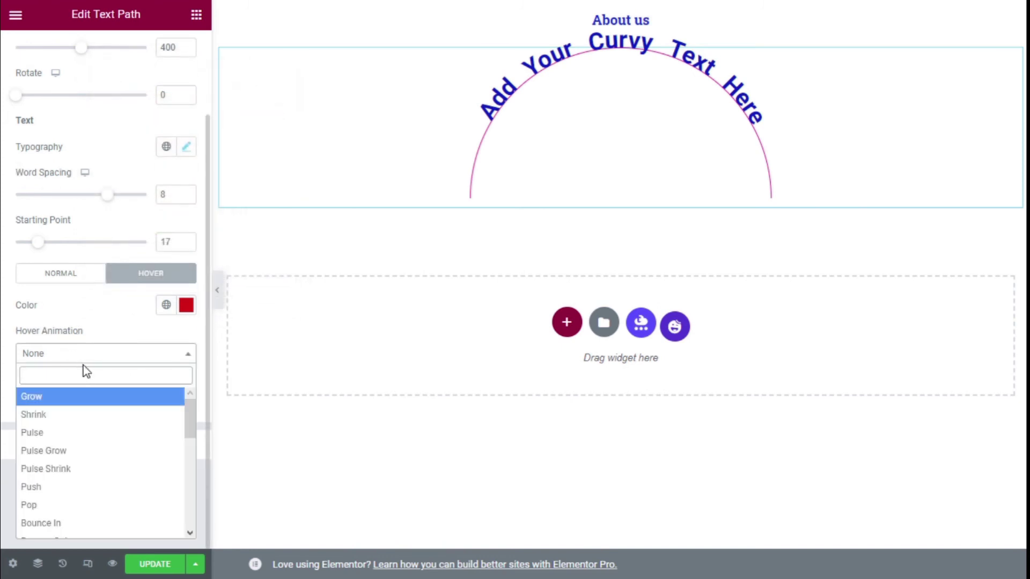
scroll(113, 411, "down", 3)
scroll(113, 422, "down", 2)
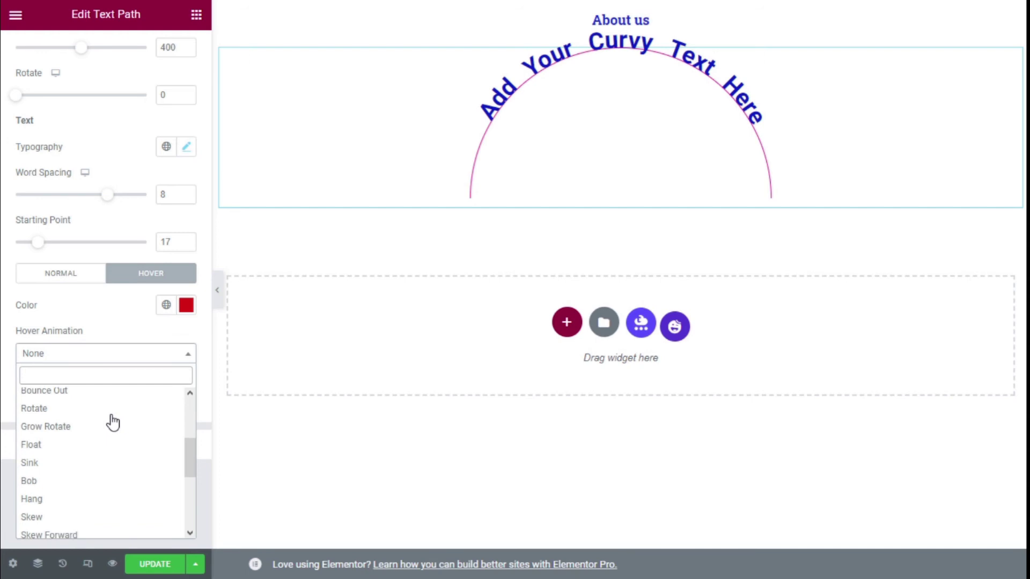
scroll(112, 422, "down", 3)
scroll(112, 421, "down", 3)
scroll(113, 421, "down", 2)
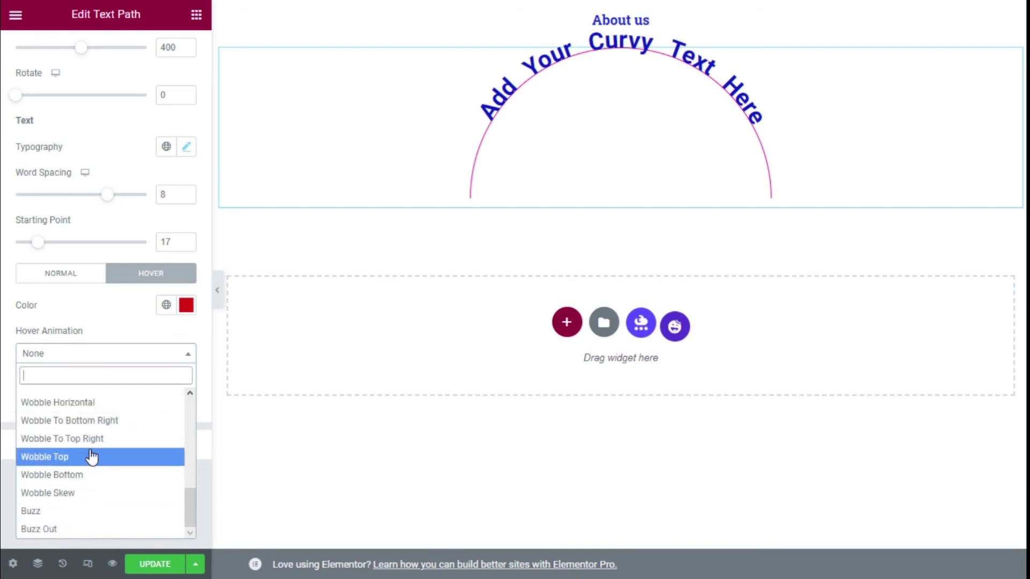
left_click(65, 492)
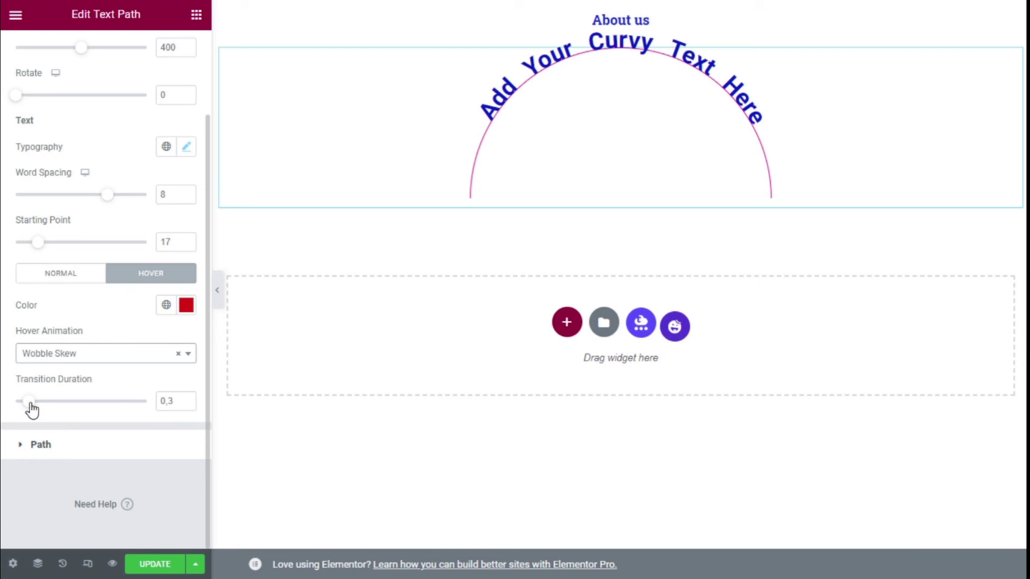
left_click_drag(33, 402, 62, 403)
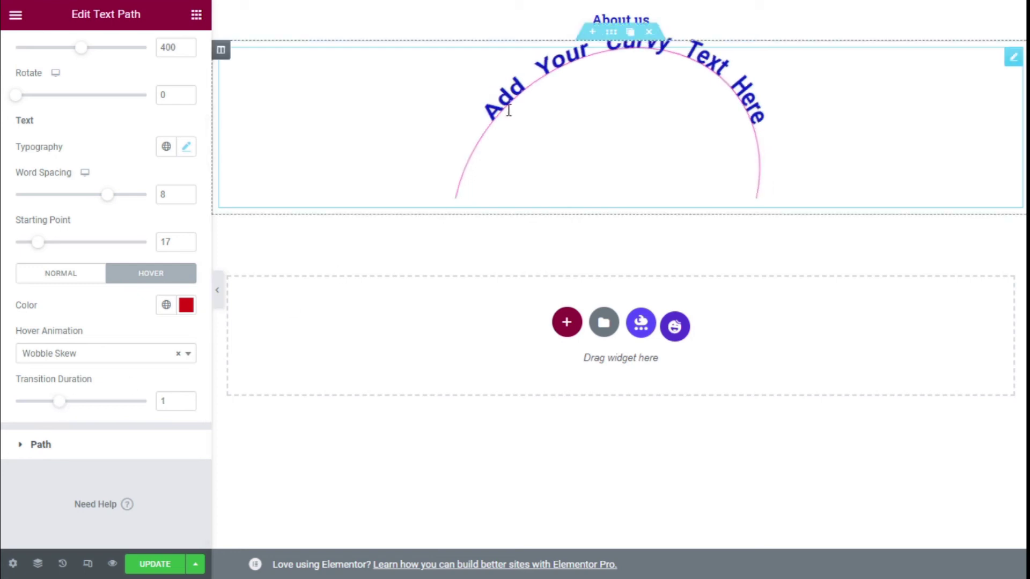
left_click(81, 444)
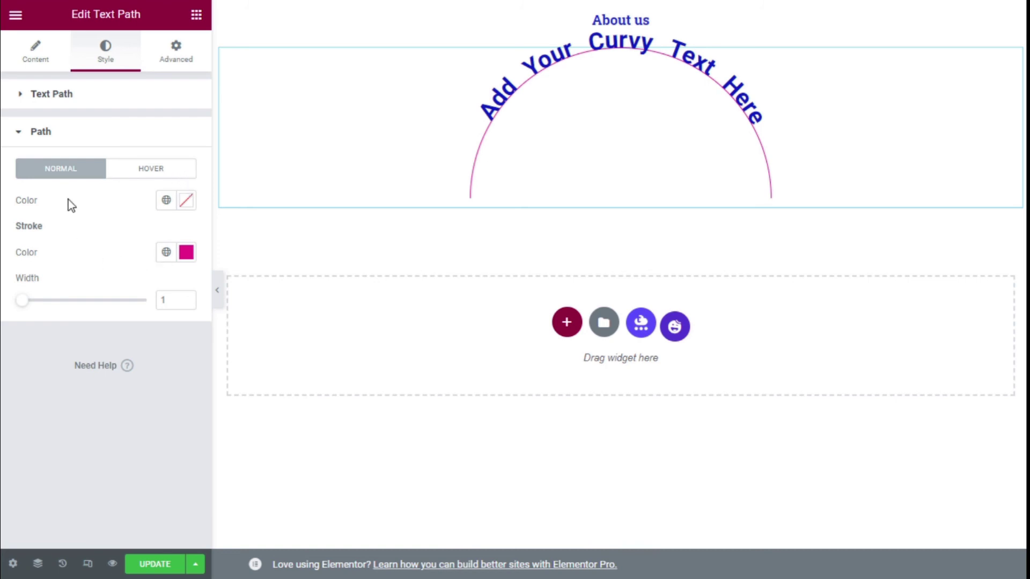
- Try a red path fill and clear it, then set Stroke Width to 2
left_click(187, 200)
left_click(258, 274)
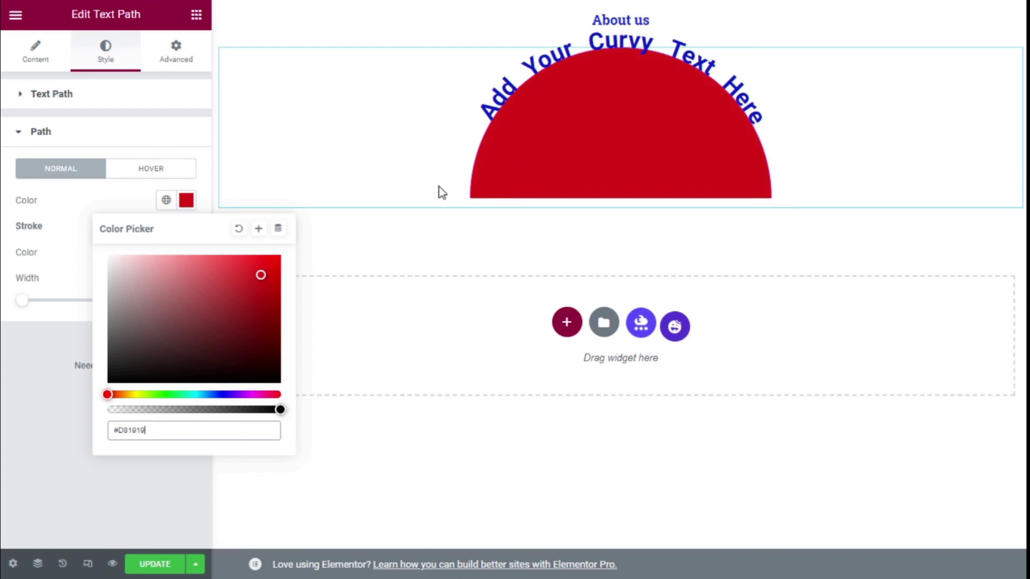
left_click(238, 229)
left_click(185, 254)
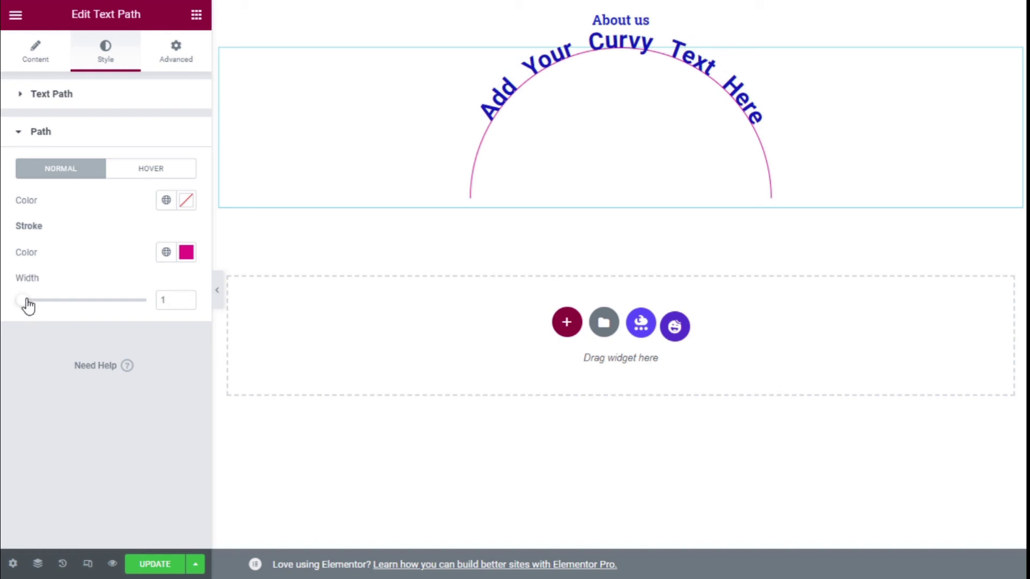
left_click_drag(23, 301, 30, 302)
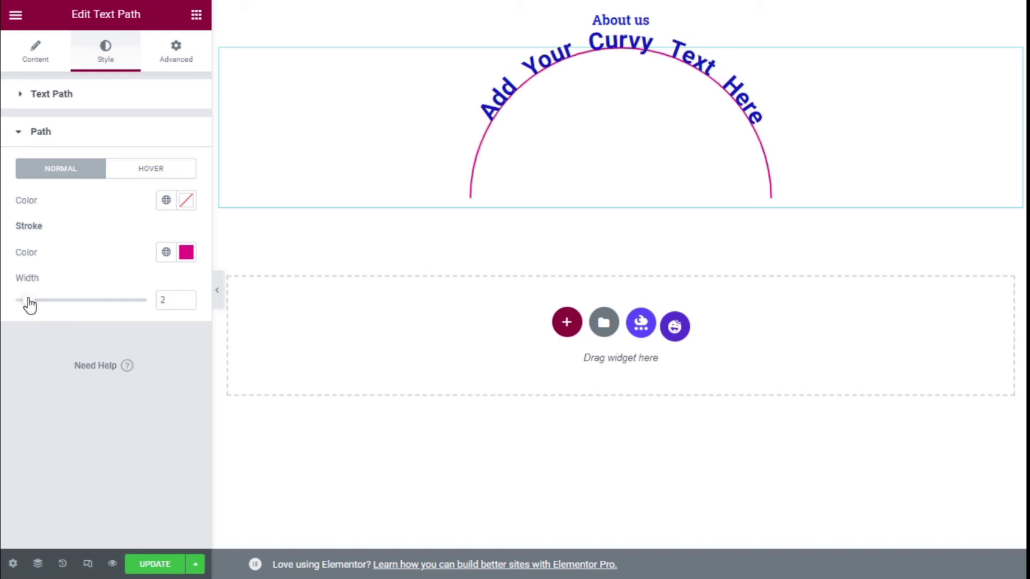
left_click(145, 170)
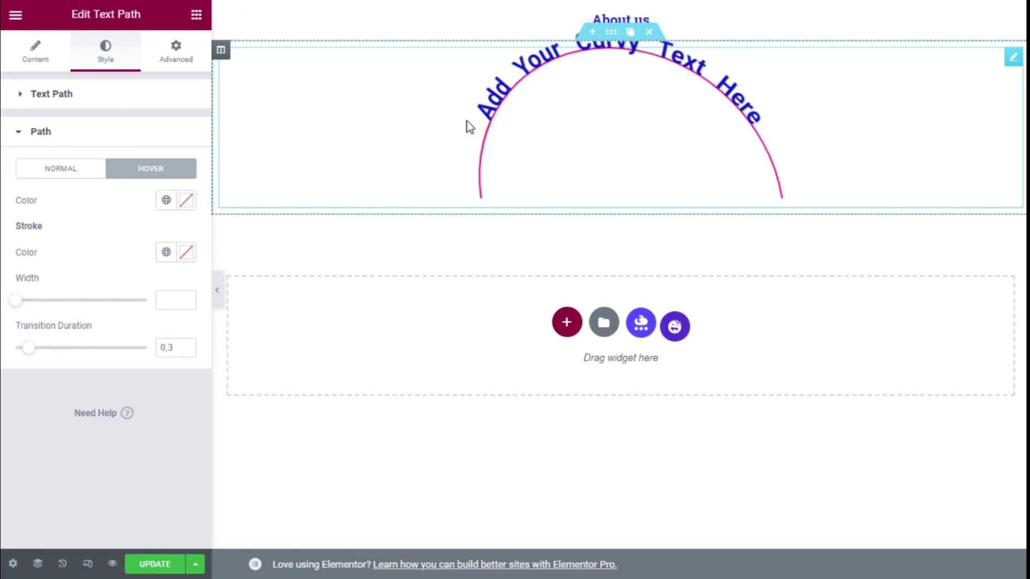
- Give the path's hover stroke color #6F066F, width 2 and transition duration 1
left_click(185, 253)
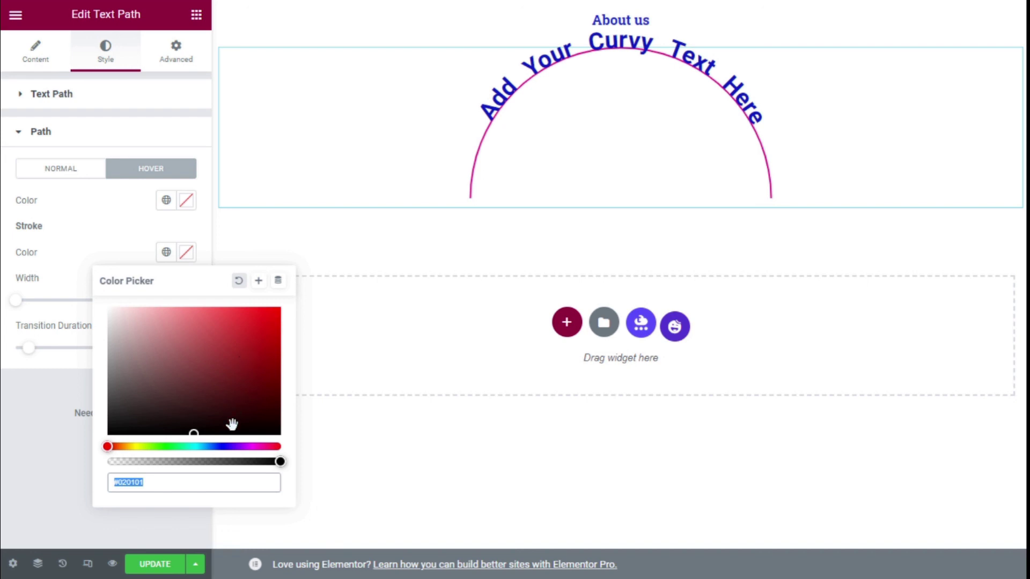
left_click(251, 448)
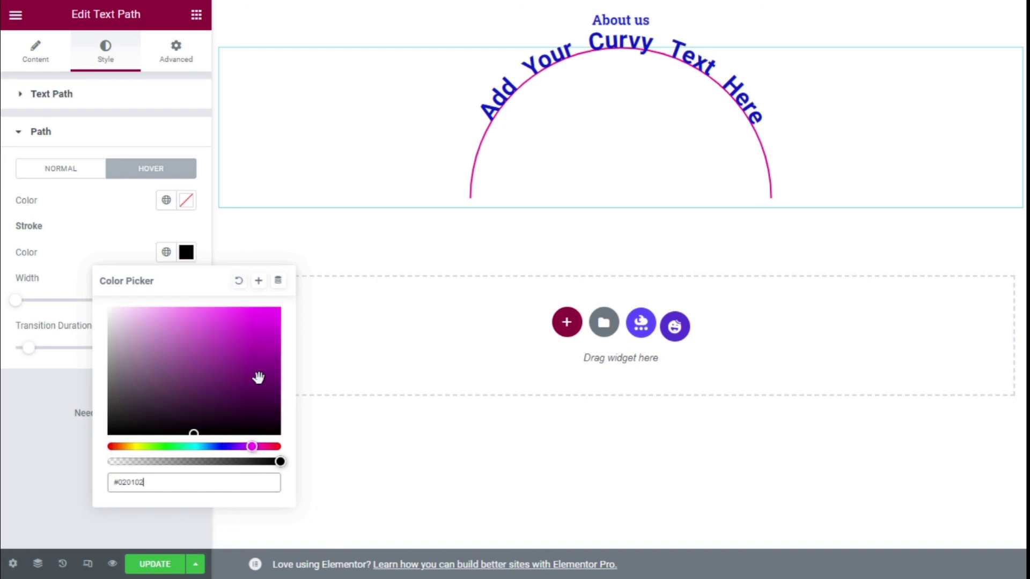
left_click(270, 378)
left_click(129, 240)
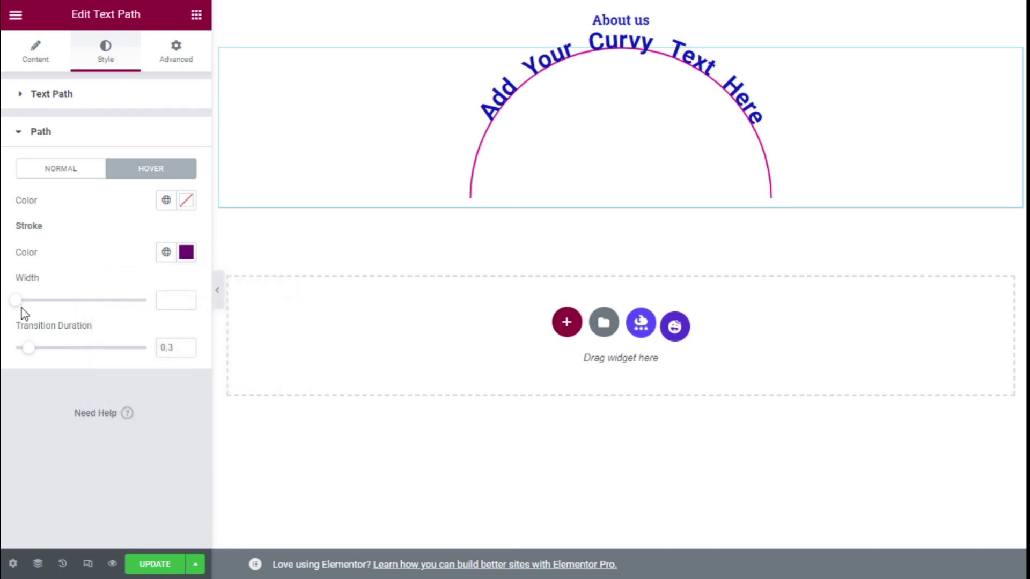
left_click_drag(22, 304, 32, 304)
left_click_drag(28, 348, 62, 349)
- Update the About us page to store the curved text and hover styling
left_click(163, 566)
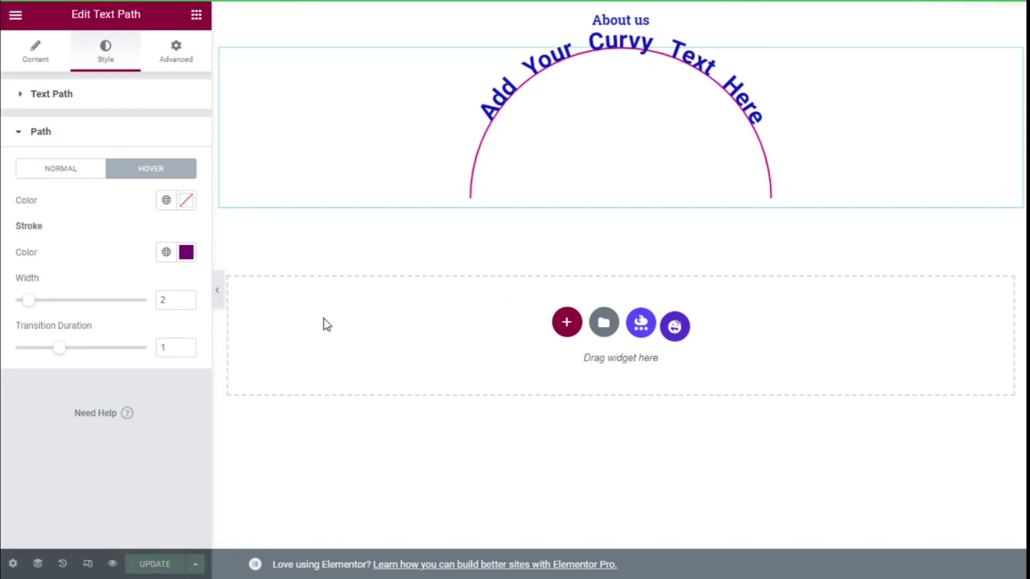